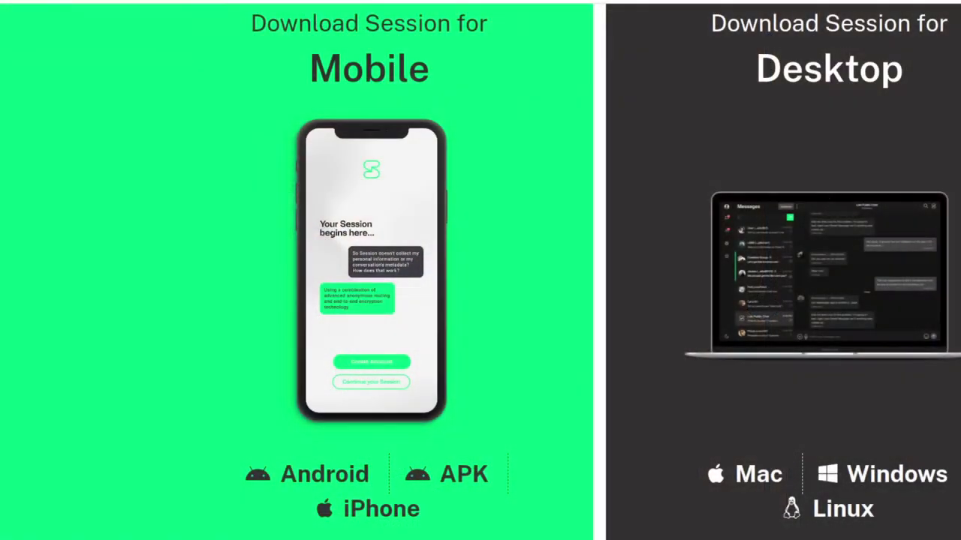
Step: Look over getsession.org's download options for Android, APK, iPhone, Mac, Windows and Linux
{"action": "scroll", "coordinate": [549, 240], "scroll_direction": "up", "scroll_amount": 3}
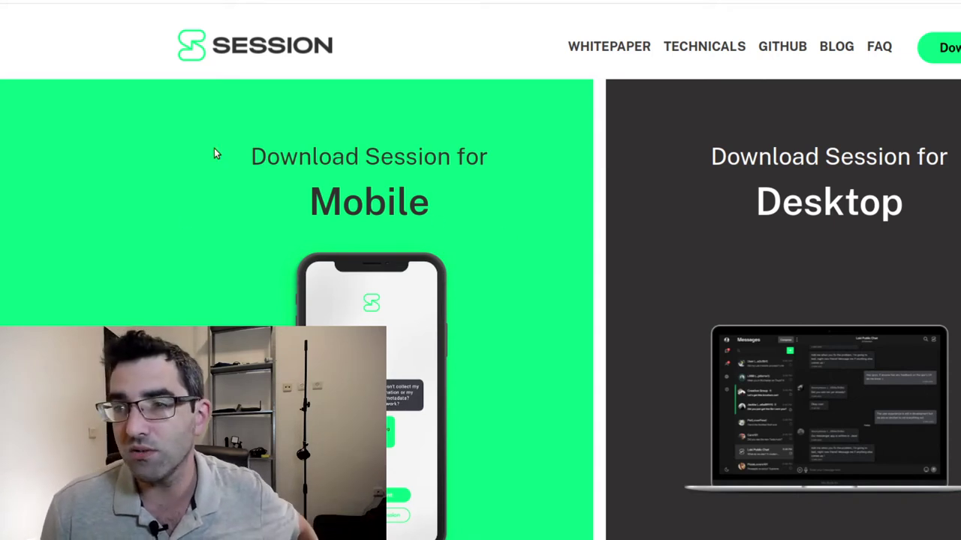
{"action": "scroll", "coordinate": [369, 138], "scroll_direction": "down", "scroll_amount": 2}
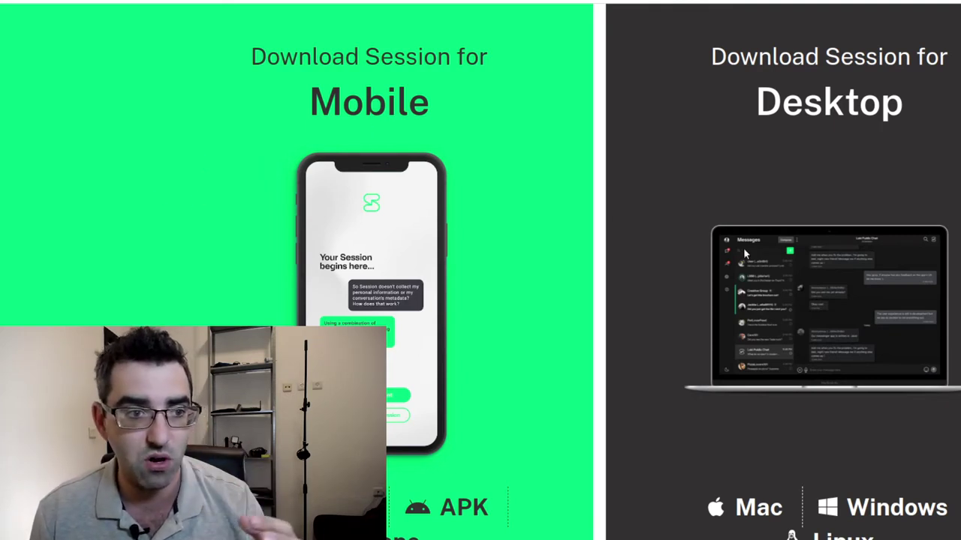
{"action": "scroll", "coordinate": [614, 254], "scroll_direction": "down", "scroll_amount": 3}
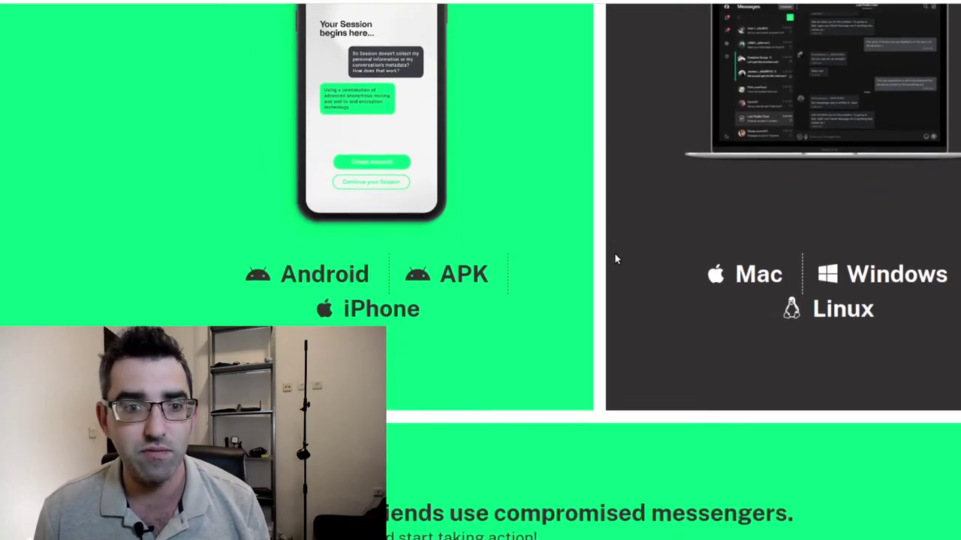
{"action": "scroll", "coordinate": [614, 254], "scroll_direction": "down", "scroll_amount": 1}
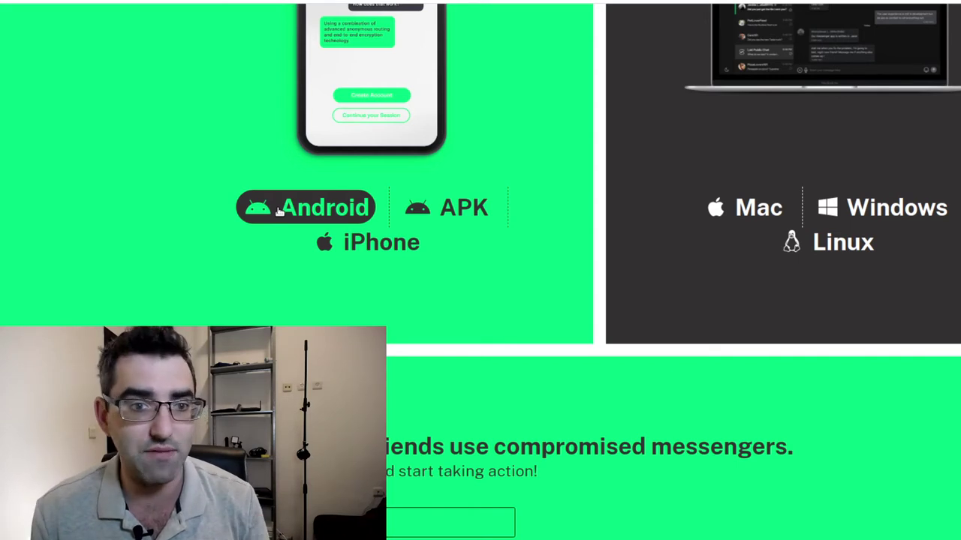
{"action": "scroll", "coordinate": [762, 218], "scroll_direction": "up", "scroll_amount": 2}
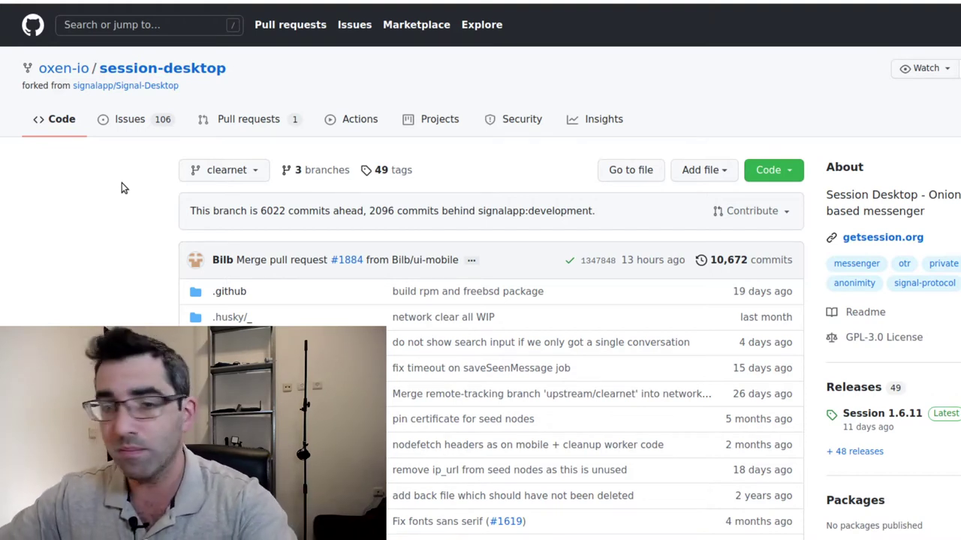
Step: Browse the oxen-io organization and scroll through the session-desktop repository's files
{"action": "left_click", "coordinate": [72, 69]}
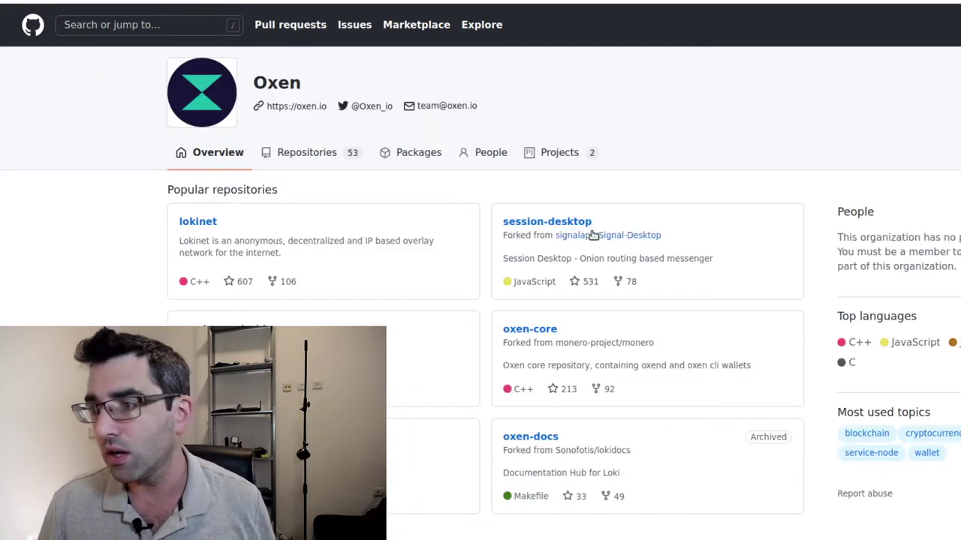
{"action": "left_click", "coordinate": [545, 227]}
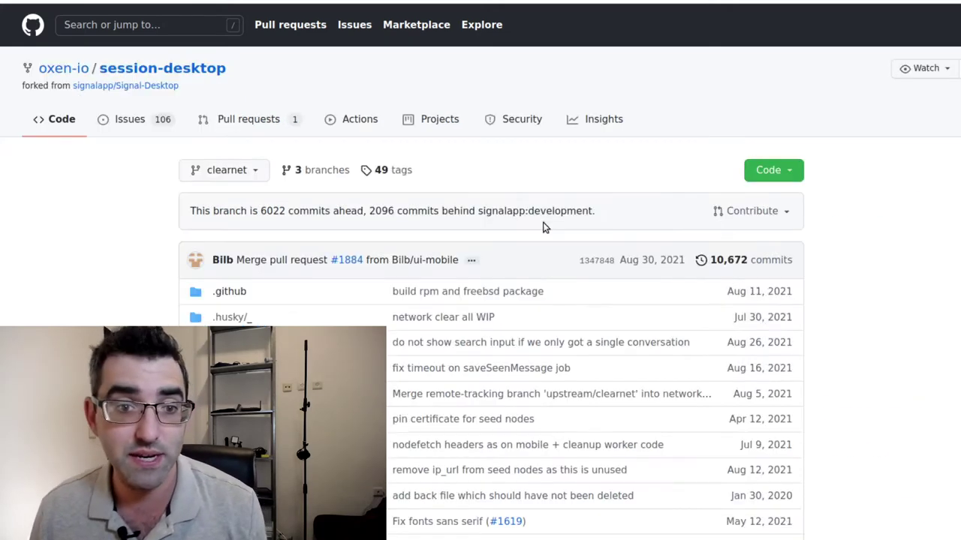
{"action": "scroll", "coordinate": [526, 234], "scroll_direction": "down", "scroll_amount": 3}
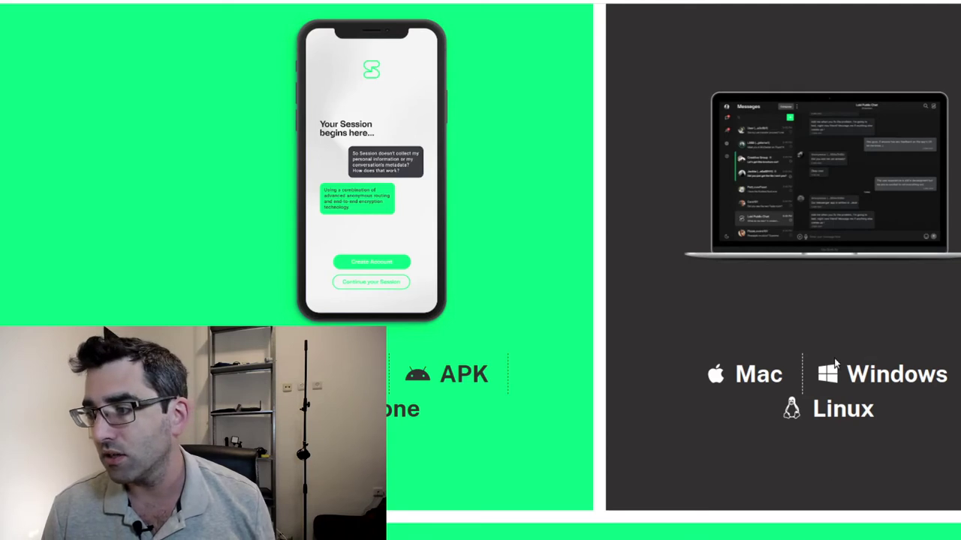
Step: Download the Linux desktop version of Session, always allowing getsession.org multiple downloads
{"action": "left_click", "coordinate": [818, 418]}
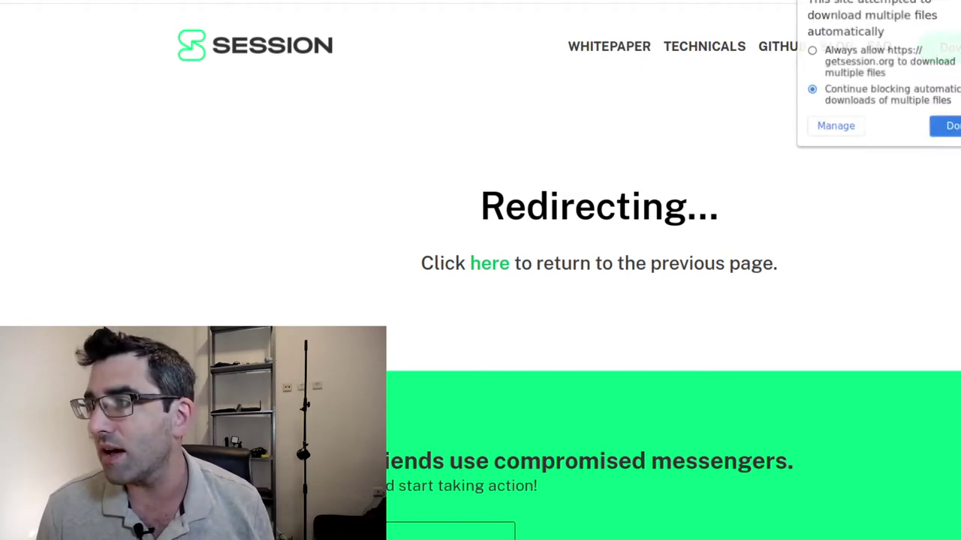
{"action": "left_click", "coordinate": [885, 69]}
{"action": "left_click", "coordinate": [943, 126]}
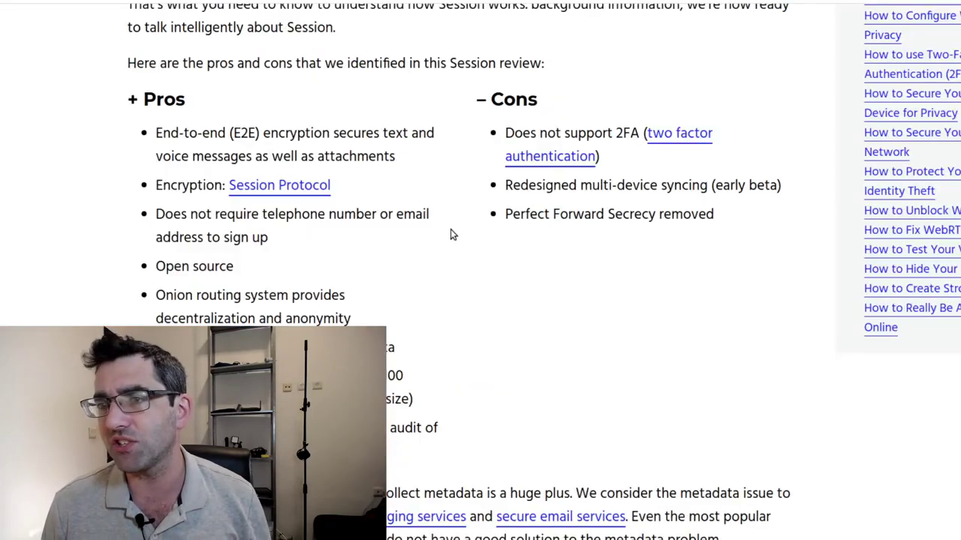
Step: Scroll through the opening sections of the RestorePrivacy Session review
{"action": "scroll", "coordinate": [450, 231], "scroll_direction": "up", "scroll_amount": 15}
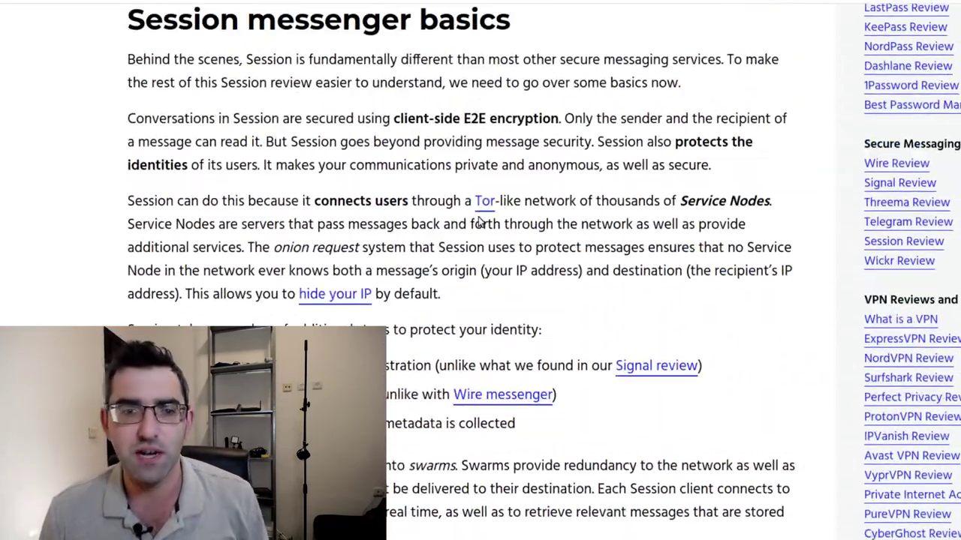
{"action": "scroll", "coordinate": [479, 221], "scroll_direction": "up", "scroll_amount": 10}
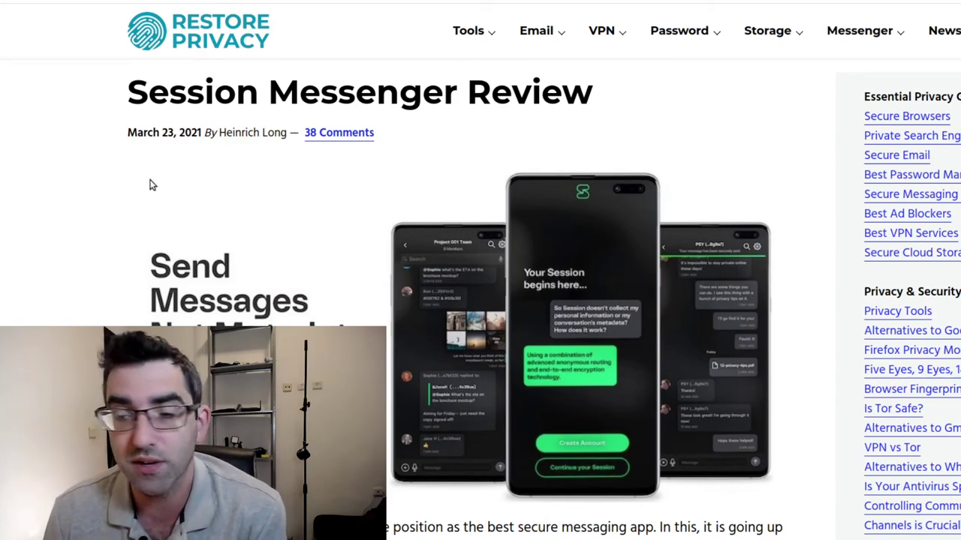
{"action": "scroll", "coordinate": [365, 185], "scroll_direction": "down", "scroll_amount": 3}
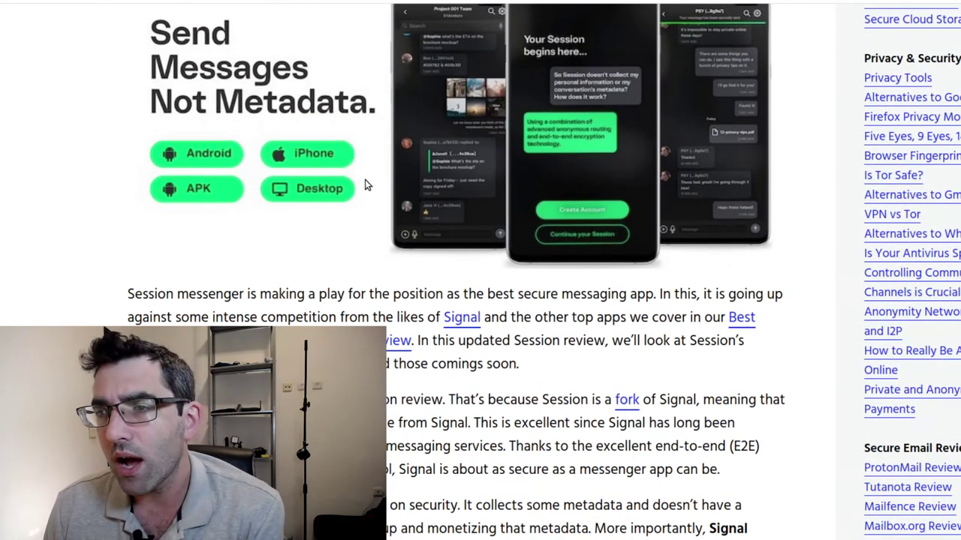
{"action": "scroll", "coordinate": [367, 178], "scroll_direction": "down", "scroll_amount": 2}
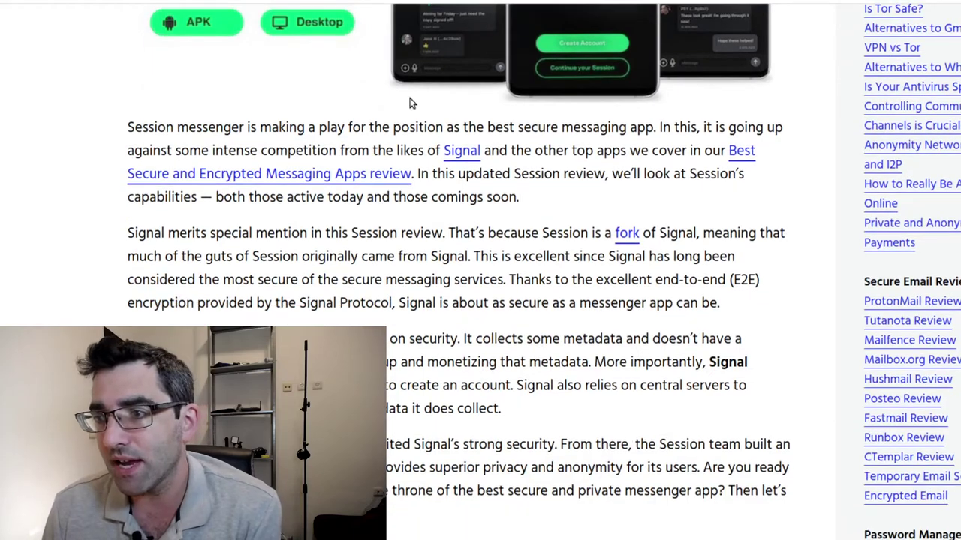
{"action": "scroll", "coordinate": [412, 95], "scroll_direction": "down", "scroll_amount": 1}
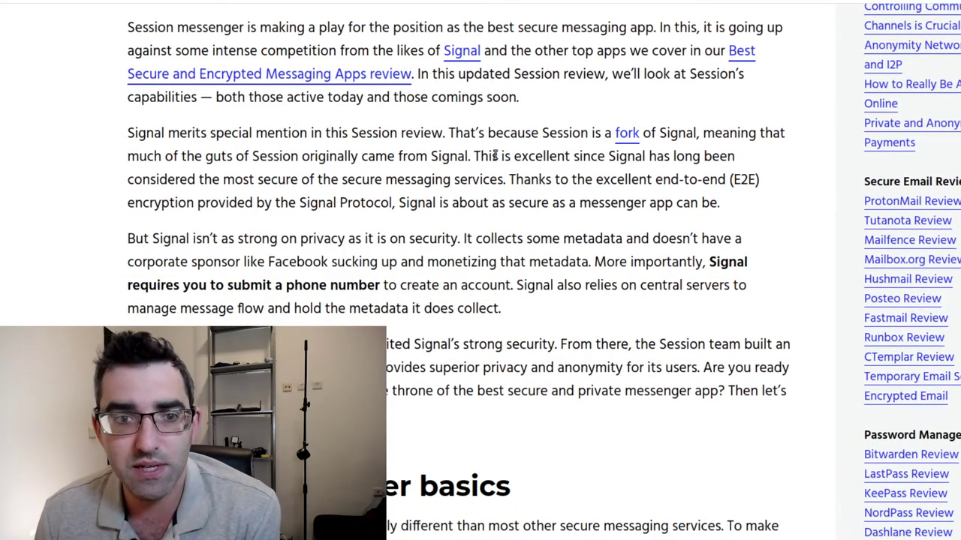
{"action": "scroll", "coordinate": [495, 155], "scroll_direction": "up", "scroll_amount": 6}
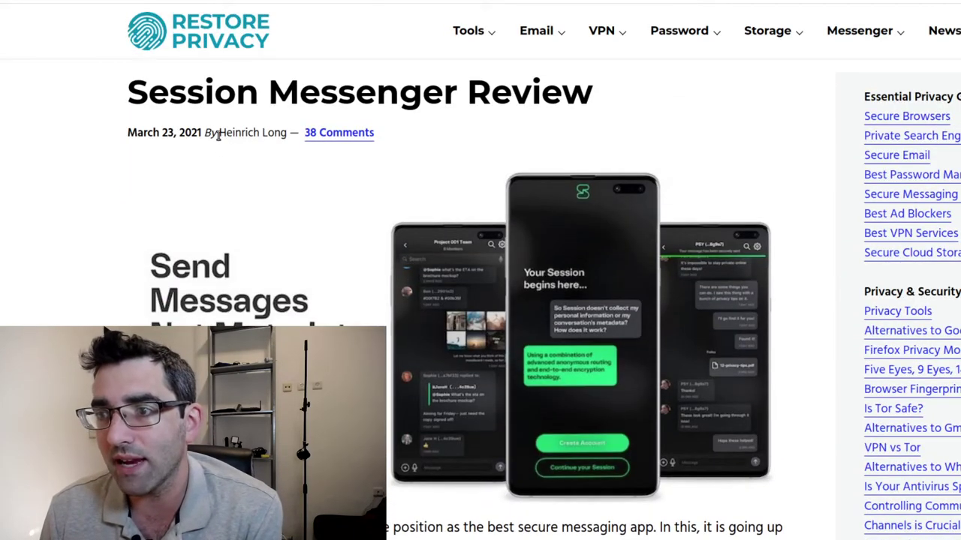
{"action": "scroll", "coordinate": [219, 135], "scroll_direction": "down", "scroll_amount": 4}
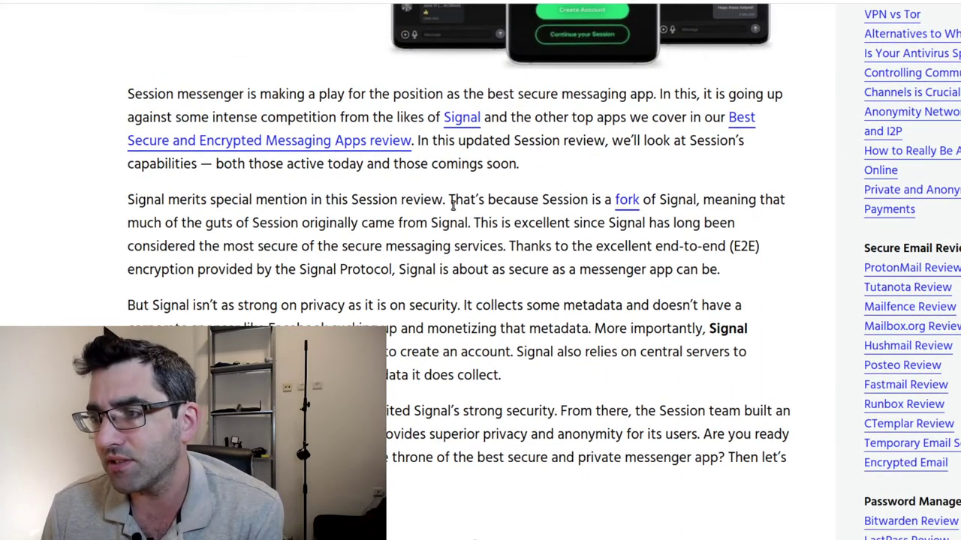
Step: Highlight the Signal-fork sentence and the Service Nodes description, then clear the selection
{"action": "left_click_drag", "start_coordinate": [450, 201], "coordinate": [696, 202]}
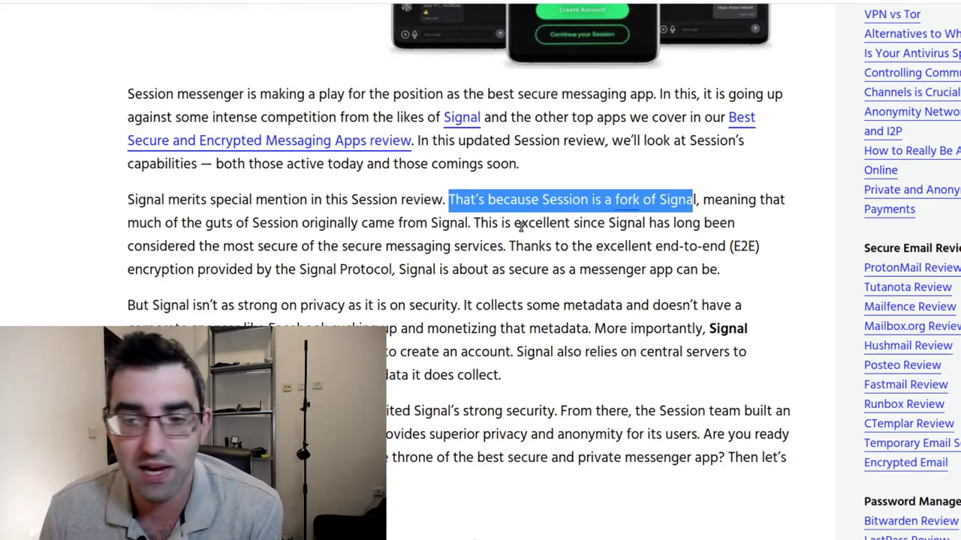
{"action": "scroll", "coordinate": [385, 231], "scroll_direction": "down", "scroll_amount": 2}
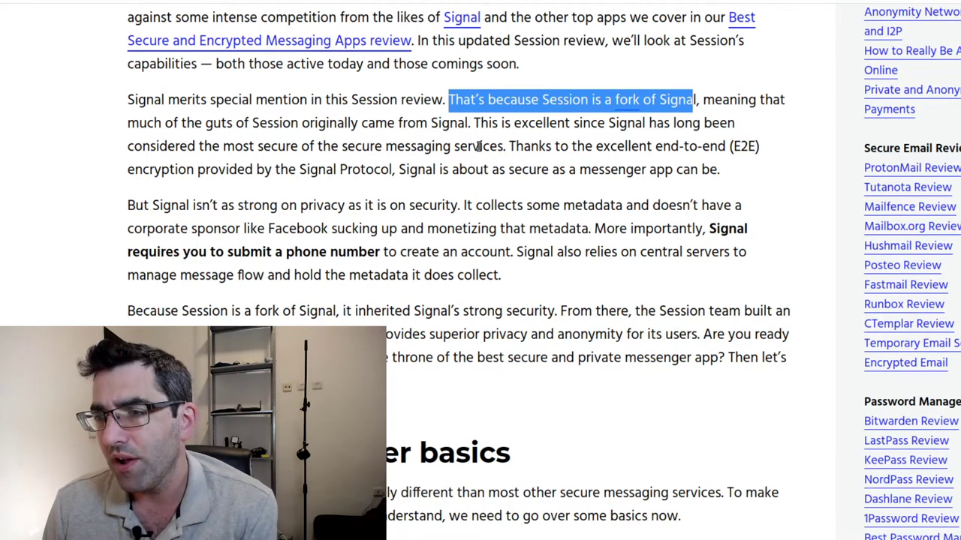
{"action": "scroll", "coordinate": [480, 139], "scroll_direction": "down", "scroll_amount": 7}
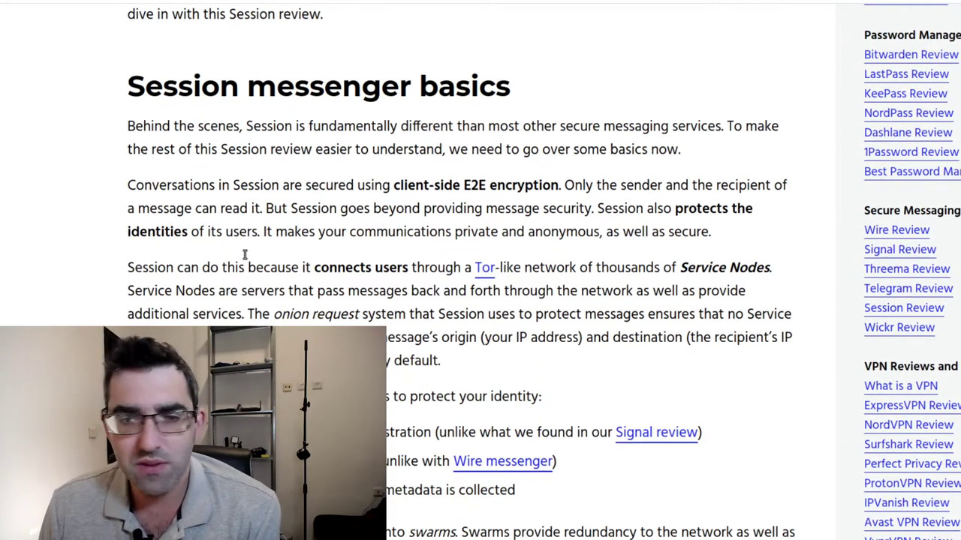
{"action": "left_click_drag", "start_coordinate": [129, 269], "coordinate": [720, 295]}
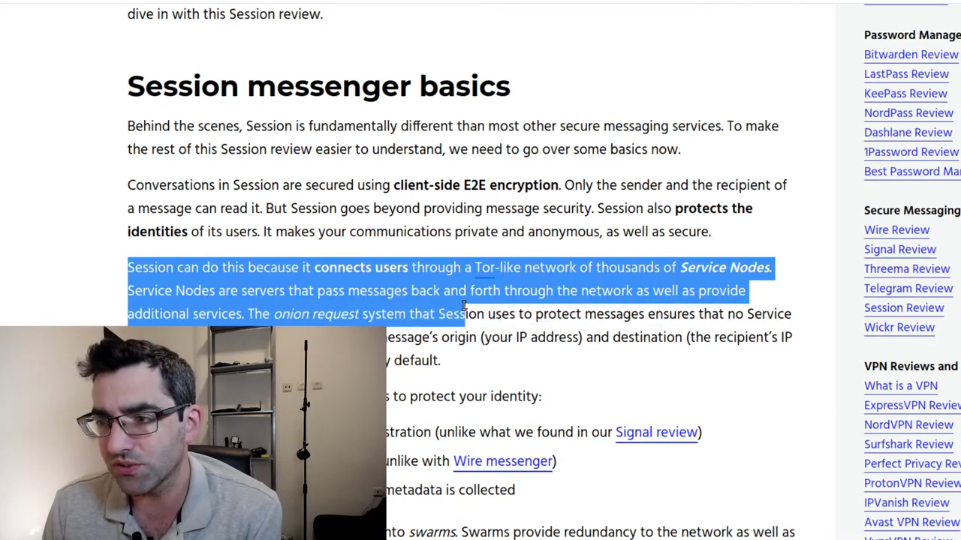
{"action": "left_click_drag", "start_coordinate": [461, 306], "coordinate": [243, 320]}
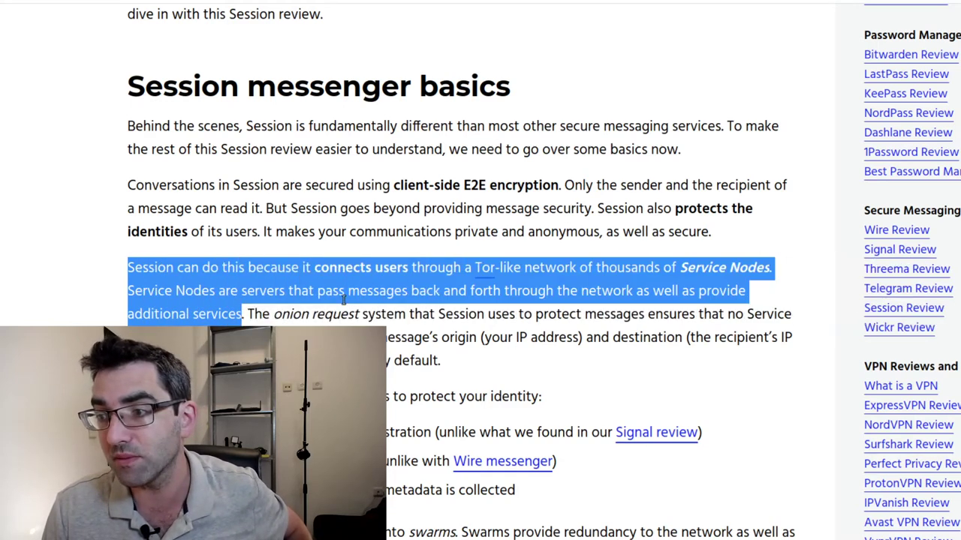
{"action": "left_click", "coordinate": [569, 320]}
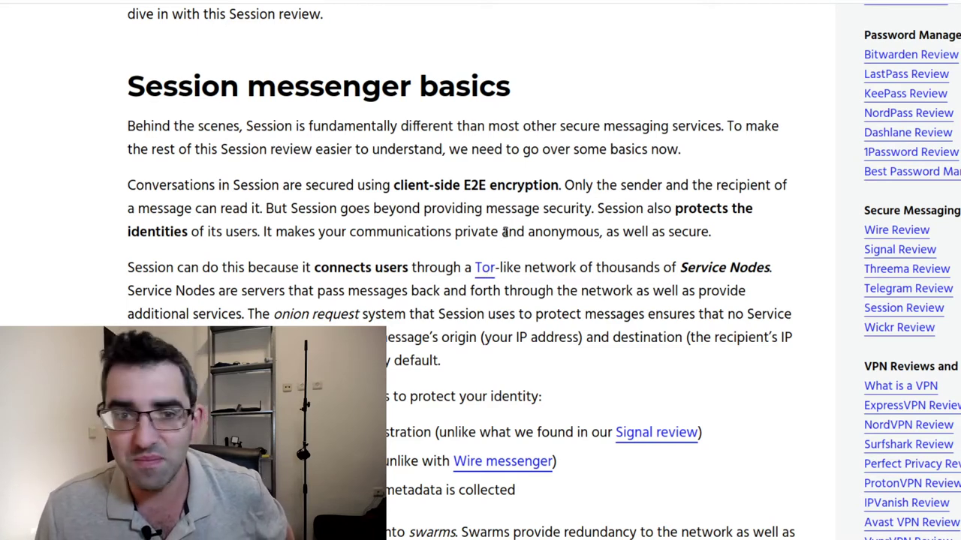
Step: Search the review for 'voice' and scroll down to the Pros/Cons section
{"action": "scroll", "coordinate": [424, 232], "scroll_direction": "down", "scroll_amount": 3}
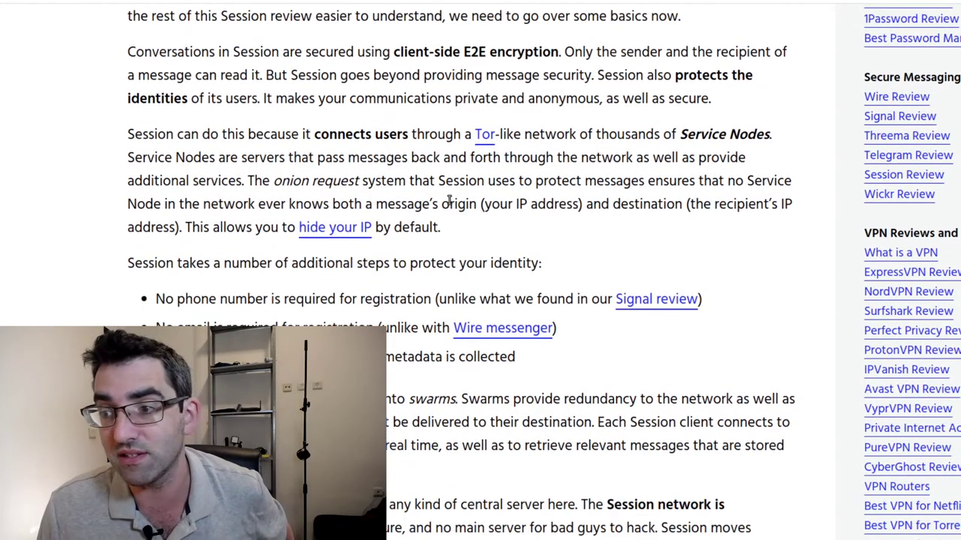
{"action": "scroll", "coordinate": [453, 195], "scroll_direction": "down", "scroll_amount": 3}
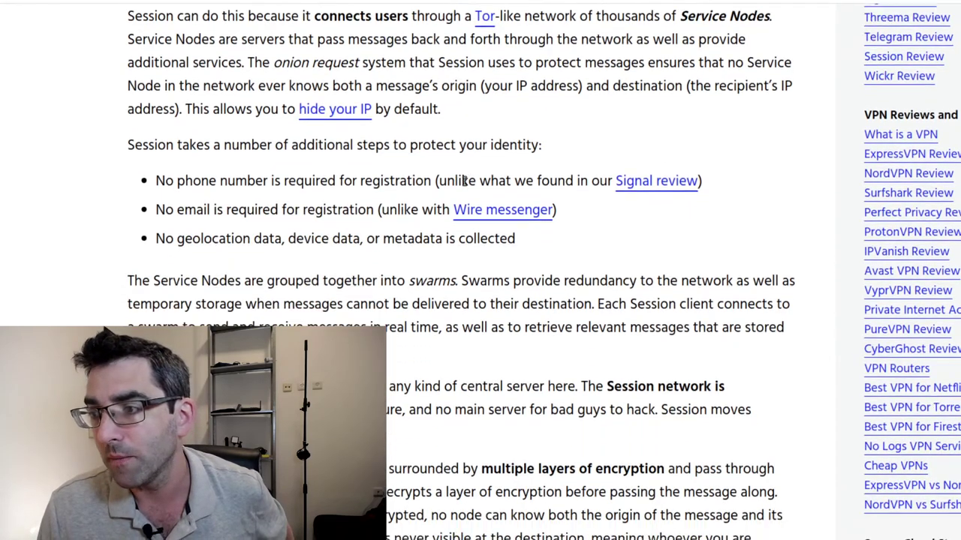
{"action": "scroll", "coordinate": [470, 182], "scroll_direction": "down", "scroll_amount": 5}
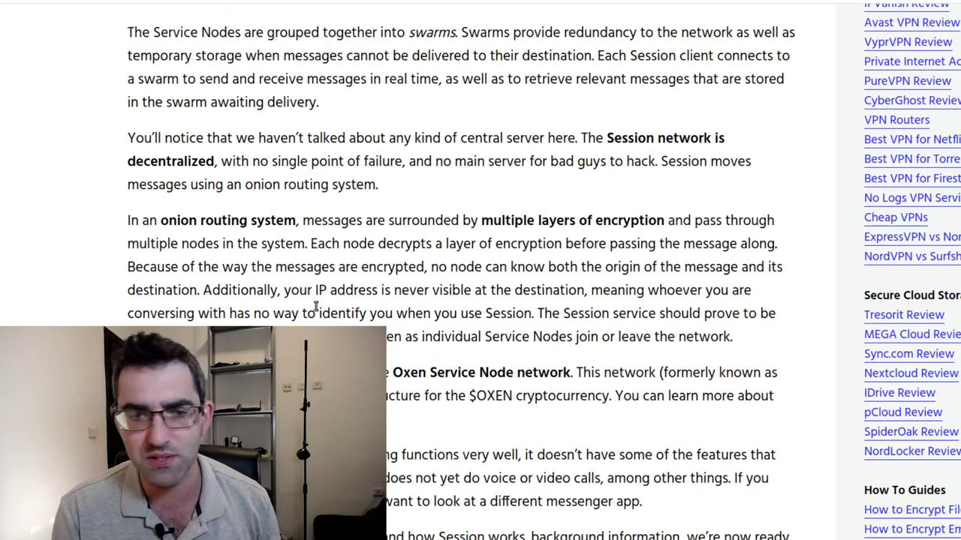
{"action": "key", "text": "ctrl+f"}
{"action": "type", "text": "voice"}
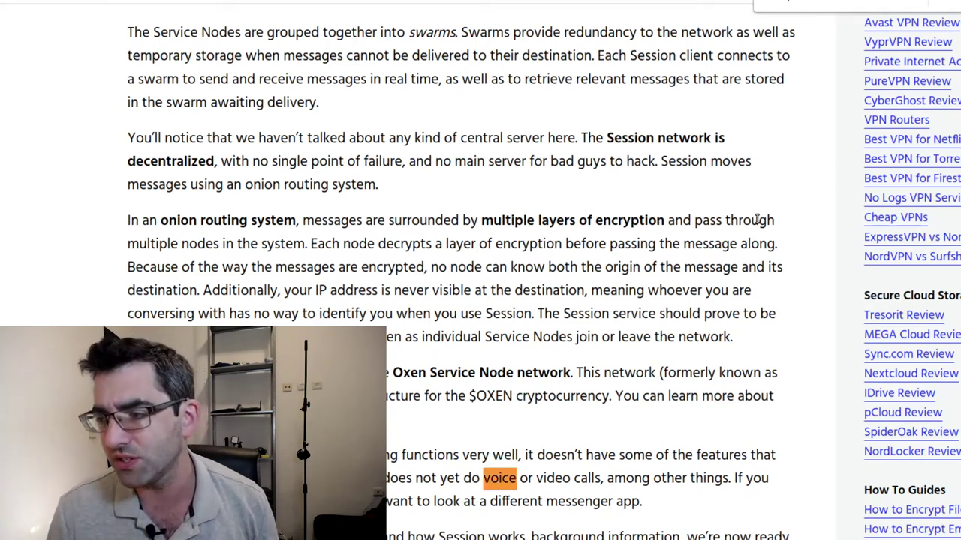
{"action": "scroll", "coordinate": [463, 333], "scroll_direction": "down", "scroll_amount": 3}
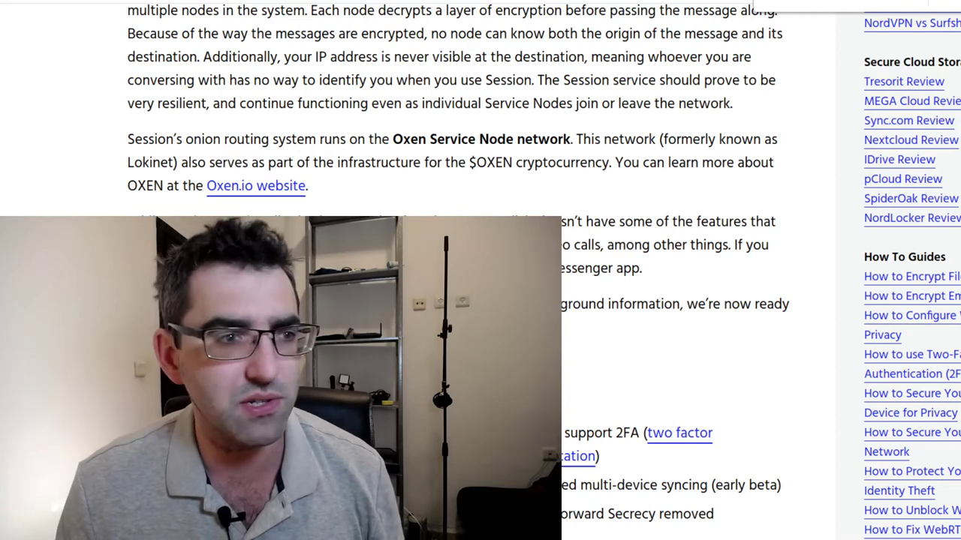
{"action": "scroll", "coordinate": [169, 120], "scroll_direction": "down", "scroll_amount": 2}
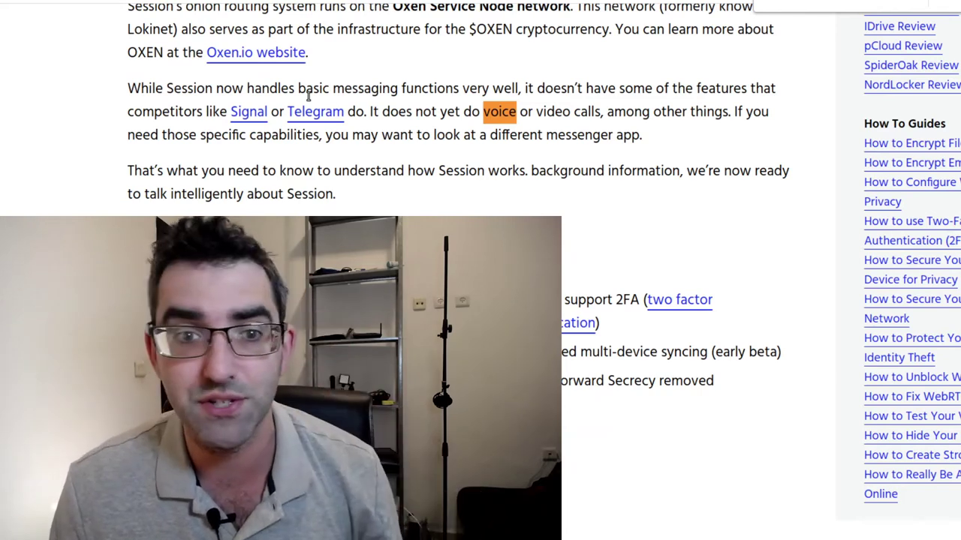
{"action": "scroll", "coordinate": [307, 95], "scroll_direction": "down", "scroll_amount": 1}
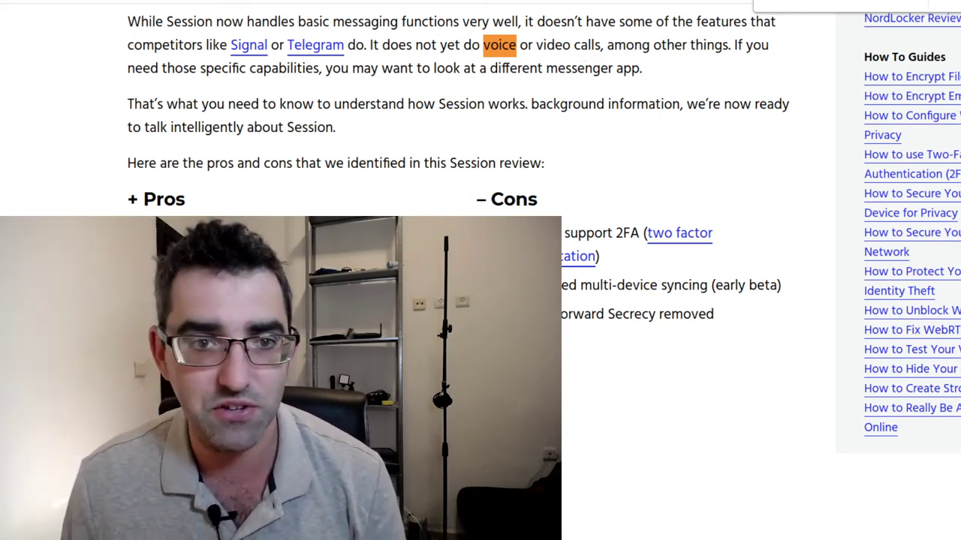
Step: Scroll past the review's Important paragraph to finish reading it
{"action": "scroll", "coordinate": [481, 226], "scroll_direction": "down", "scroll_amount": 2}
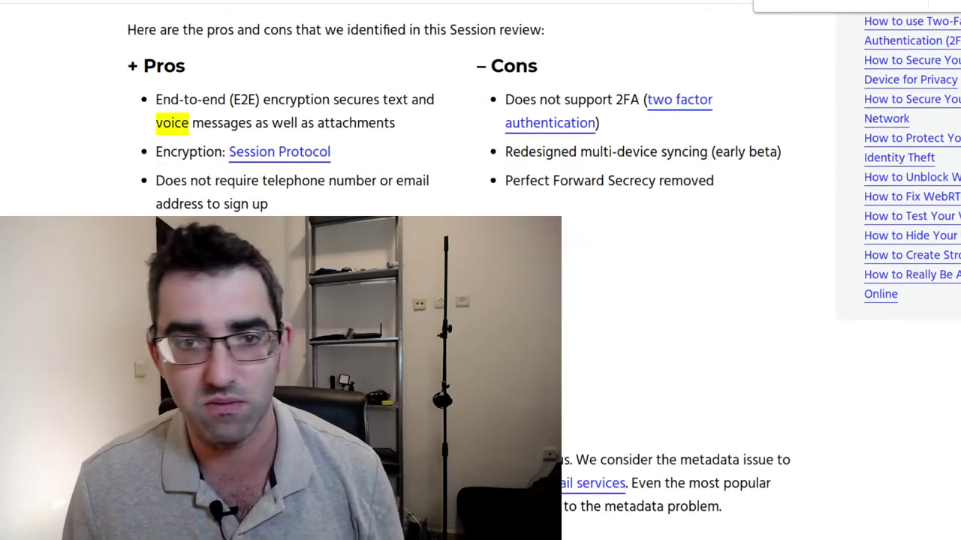
{"action": "scroll", "coordinate": [480, 300], "scroll_direction": "down", "scroll_amount": 5}
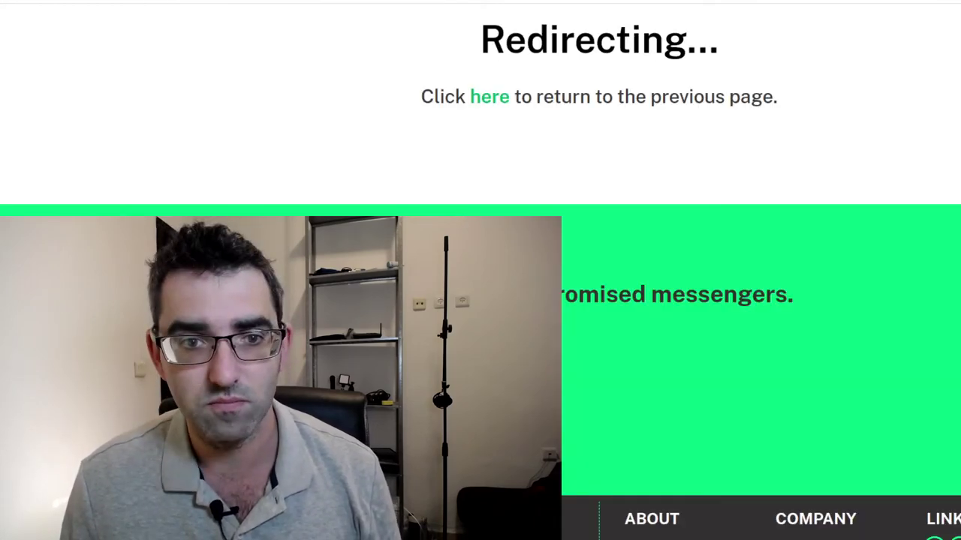
{"action": "scroll", "coordinate": [481, 300], "scroll_direction": "down", "scroll_amount": 3}
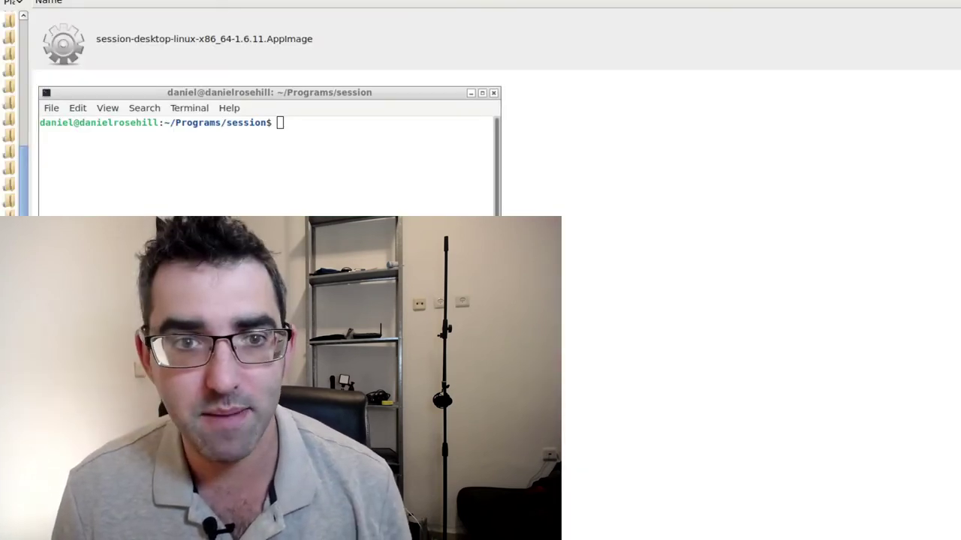
Step: List the session folder and run sudo chmod +x on session-desktop-linux-x86_64-1.6.11.AppImage
{"action": "left_click", "coordinate": [412, 141]}
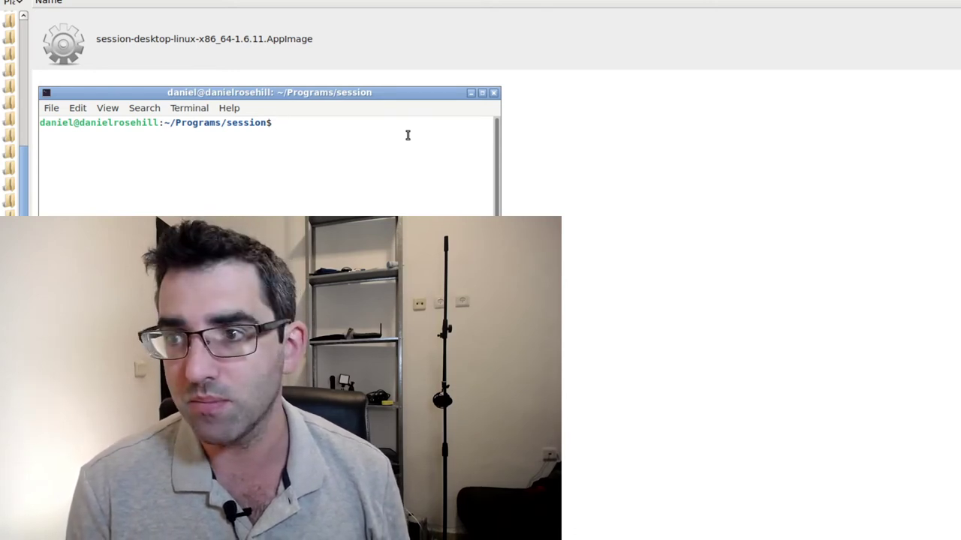
{"action": "type", "text": "ls"}
{"action": "key", "text": "Return"}
{"action": "type", "text": "sudo ch"}
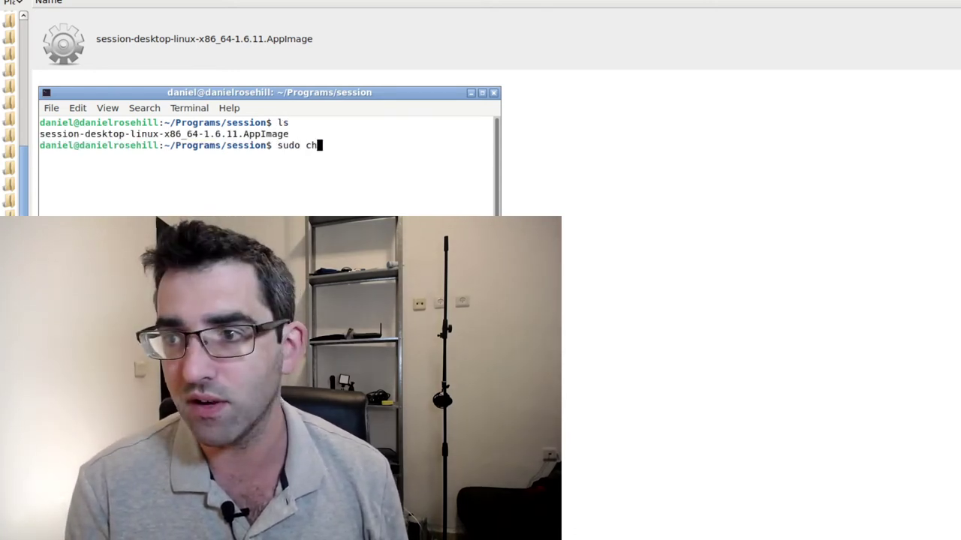
{"action": "type", "text": "mod +x"}
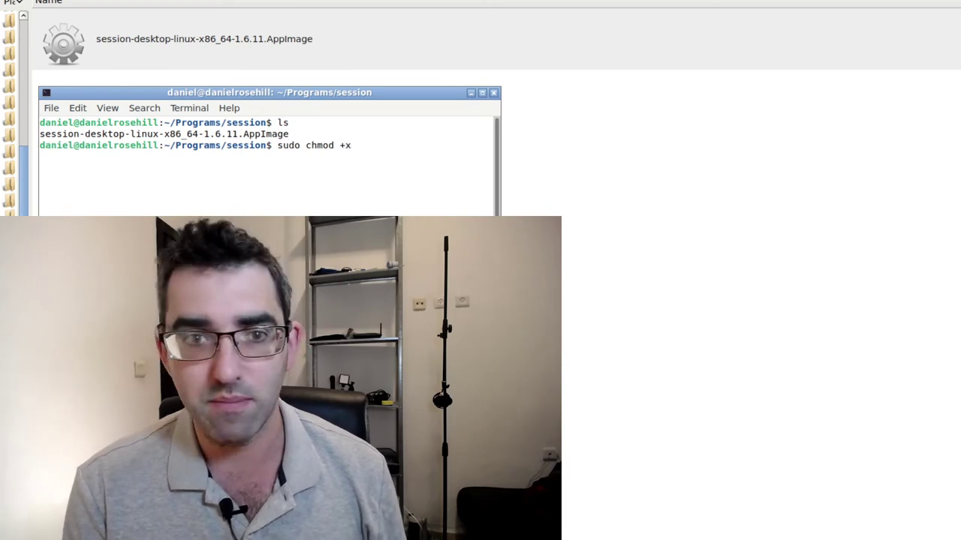
{"action": "type", "text": " ses"}
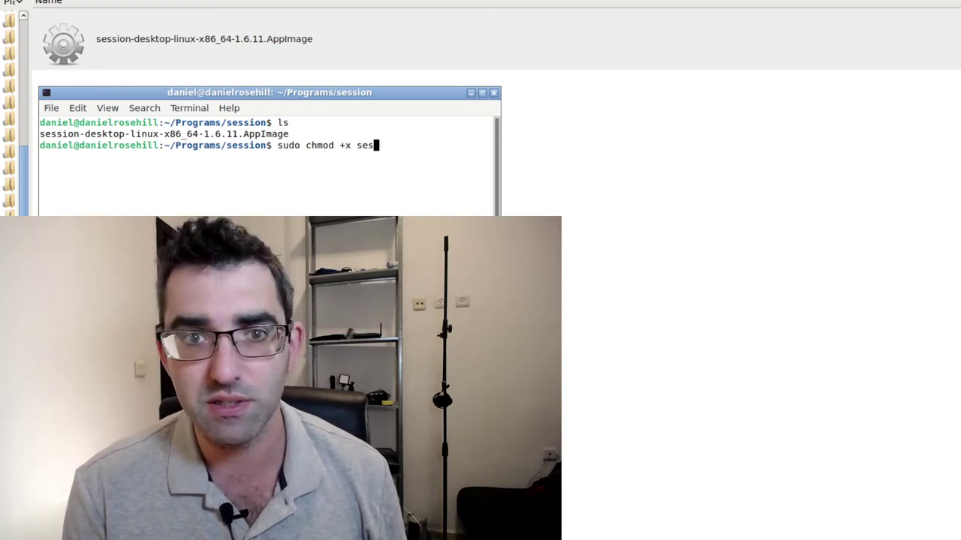
{"action": "key", "text": "Tab"}
{"action": "key", "text": "Return"}
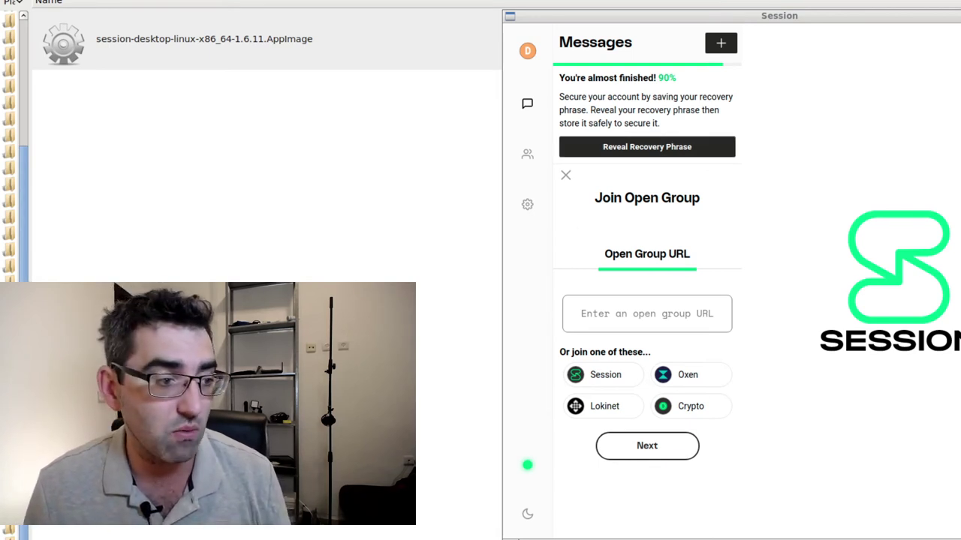
Step: Glance at the saved text note, then move Session from Contacts back to the Messages list
{"action": "key", "text": "alt+Tab"}
{"action": "left_click_drag", "start_coordinate": [389, 88], "coordinate": [818, 162]}
{"action": "key", "text": "alt+Tab"}
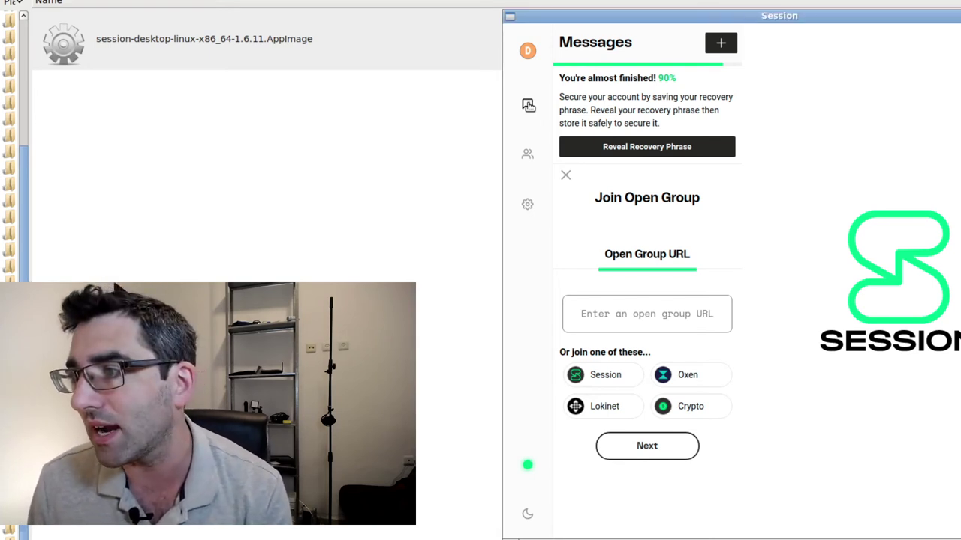
{"action": "left_click", "coordinate": [526, 153]}
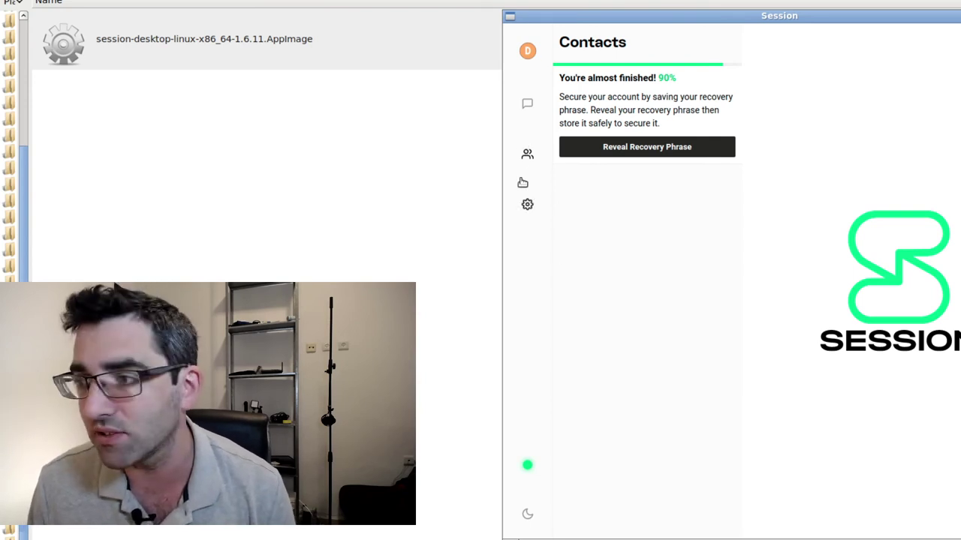
{"action": "left_click", "coordinate": [527, 104]}
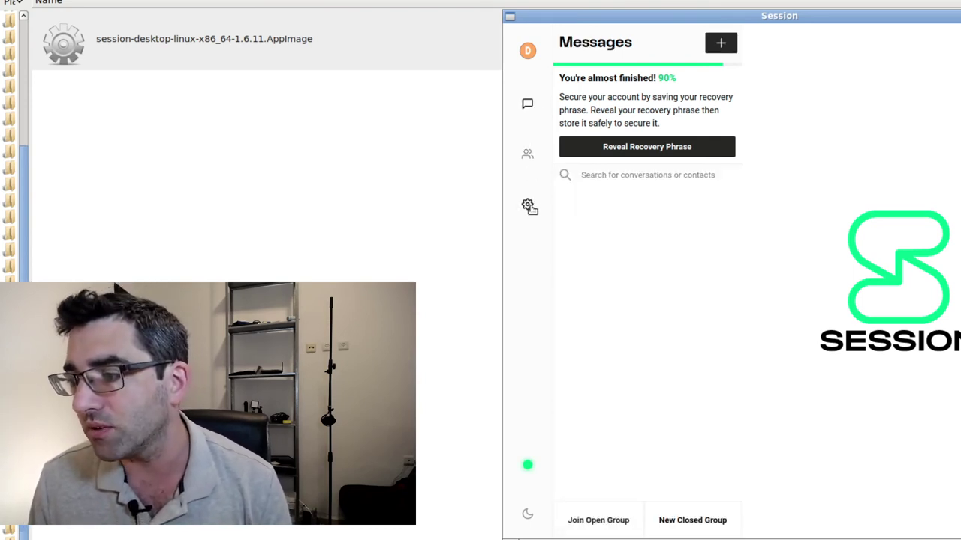
Step: Join the suggested Oxen open group and open its 708-member public chat
{"action": "left_click", "coordinate": [613, 522]}
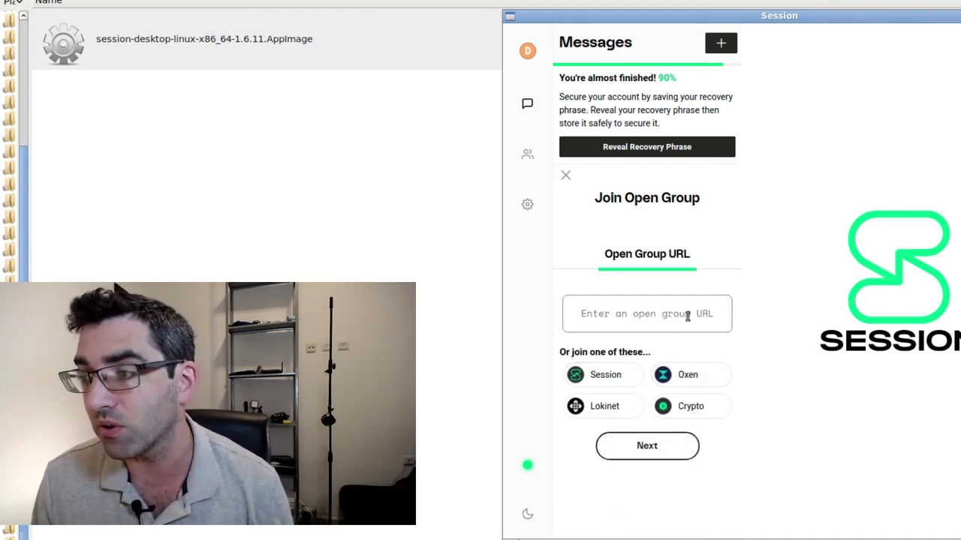
{"action": "left_click", "coordinate": [674, 374]}
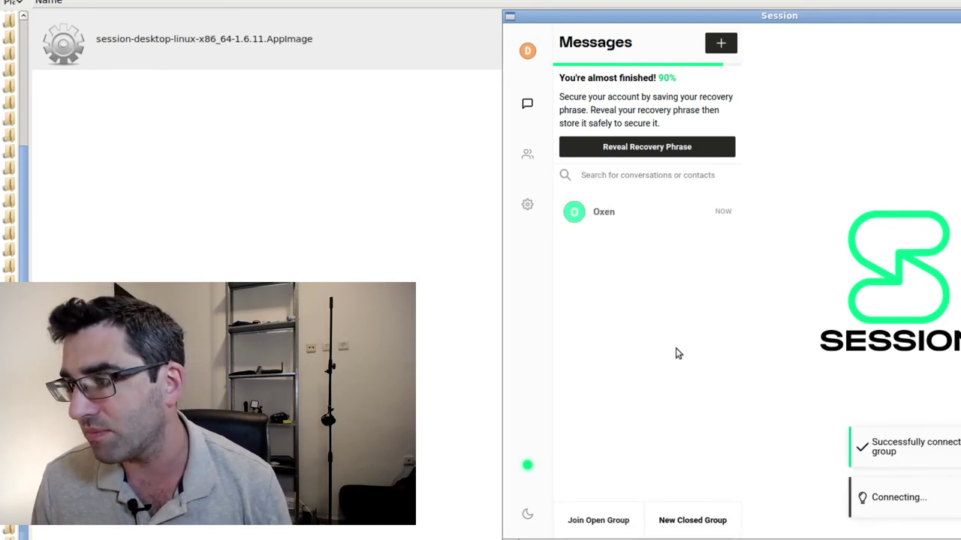
{"action": "left_click", "coordinate": [646, 227]}
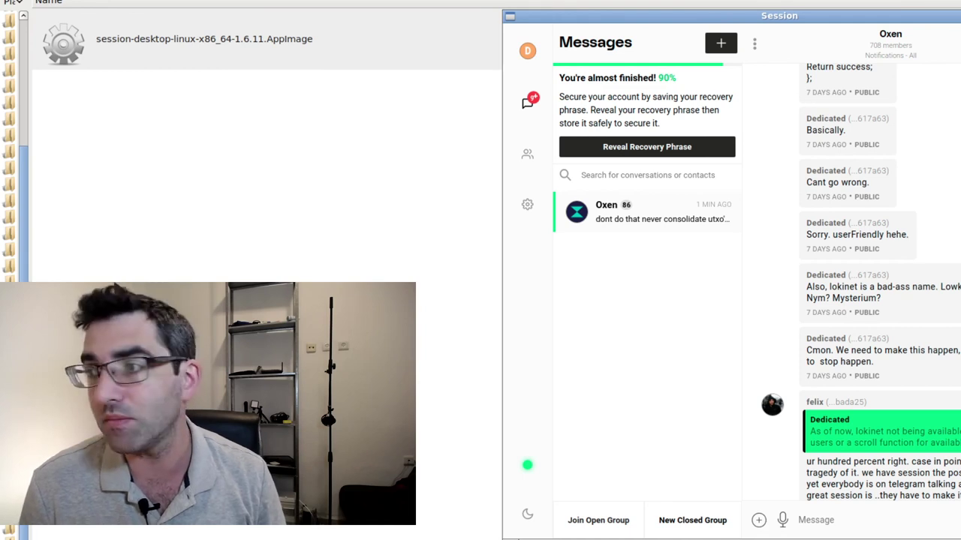
Step: Open the New Session panel using the + button beside Messages
{"action": "left_click", "coordinate": [721, 49]}
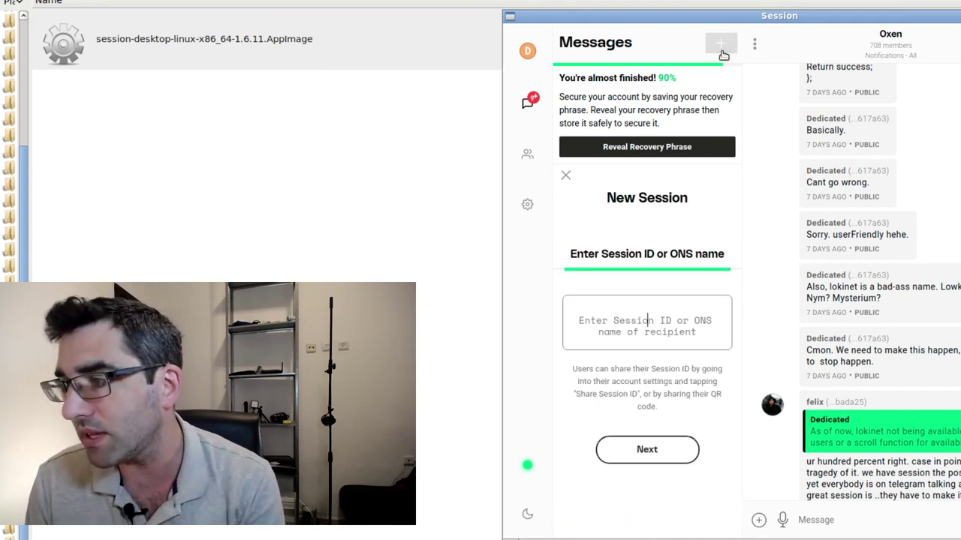